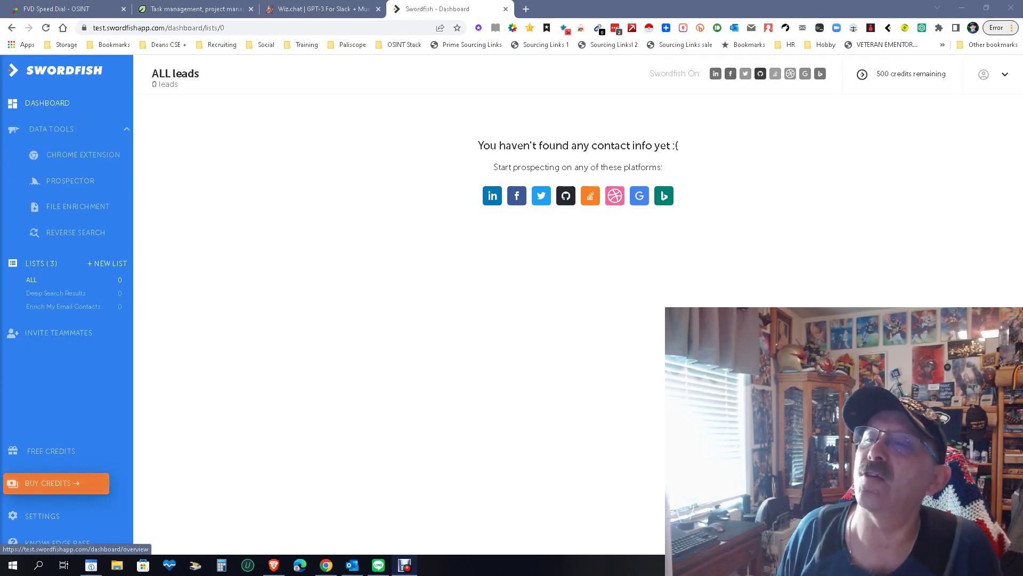
Open the dashboard overview and go on to the Prospector data tool
click(27, 483)
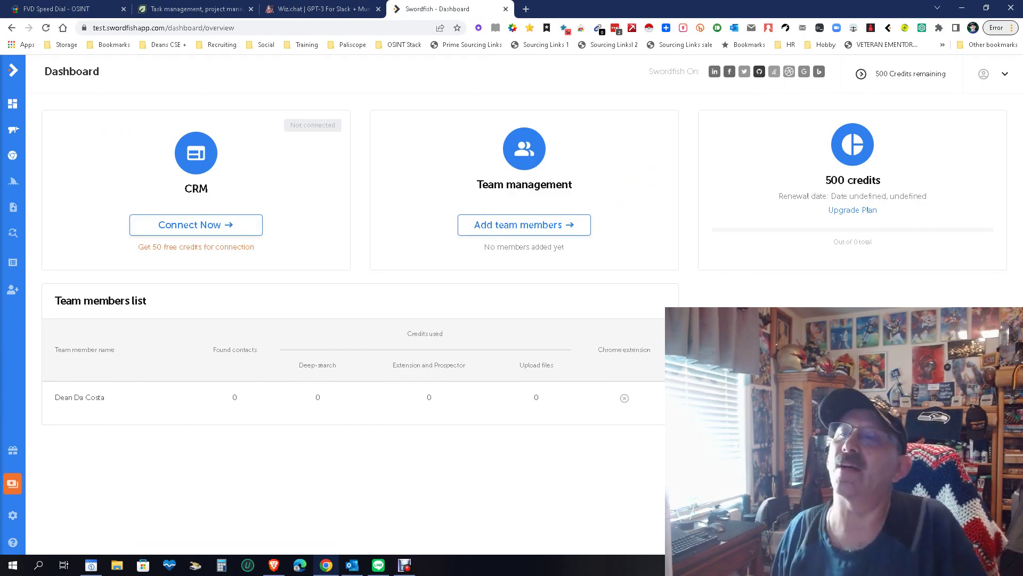
mouse_move(12, 483)
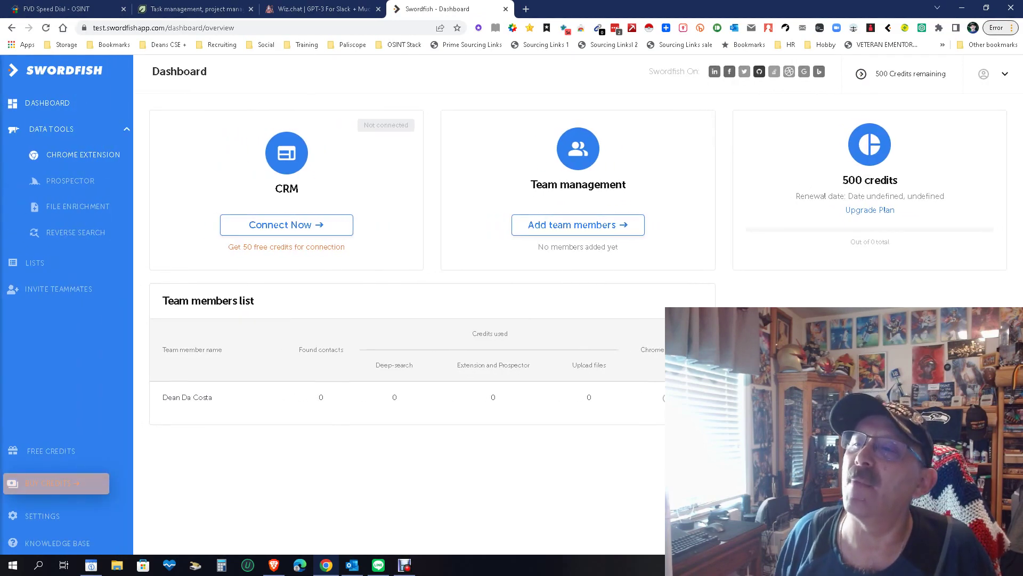
click(70, 181)
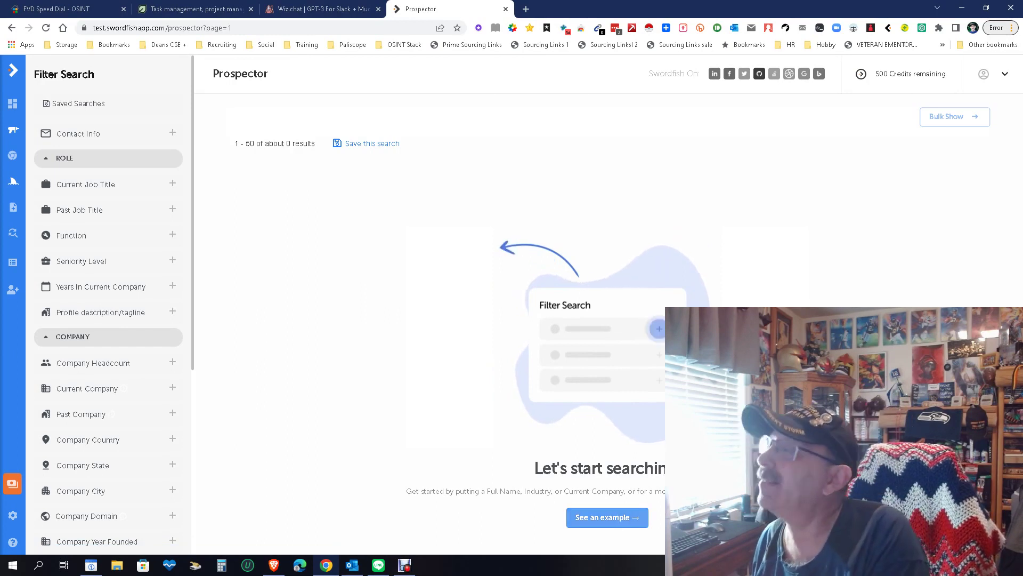
Load the example Prospector search and clear all of its filters
click(607, 517)
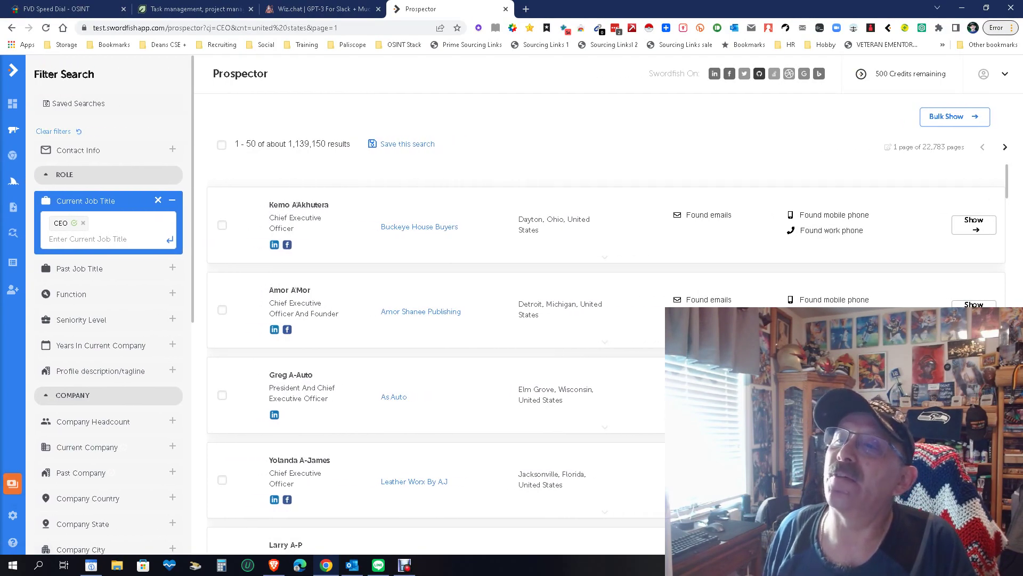
click(53, 132)
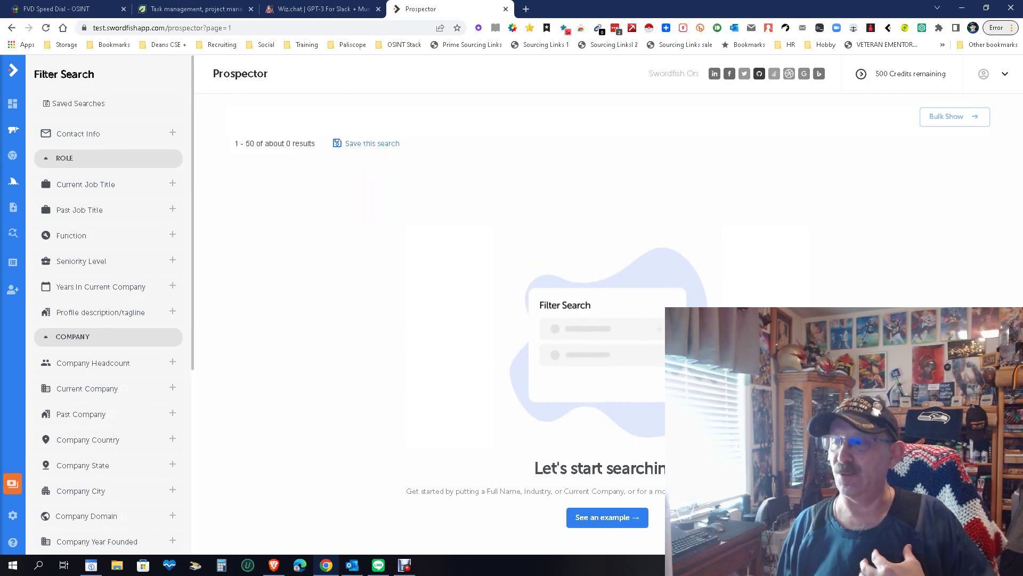
click(65, 157)
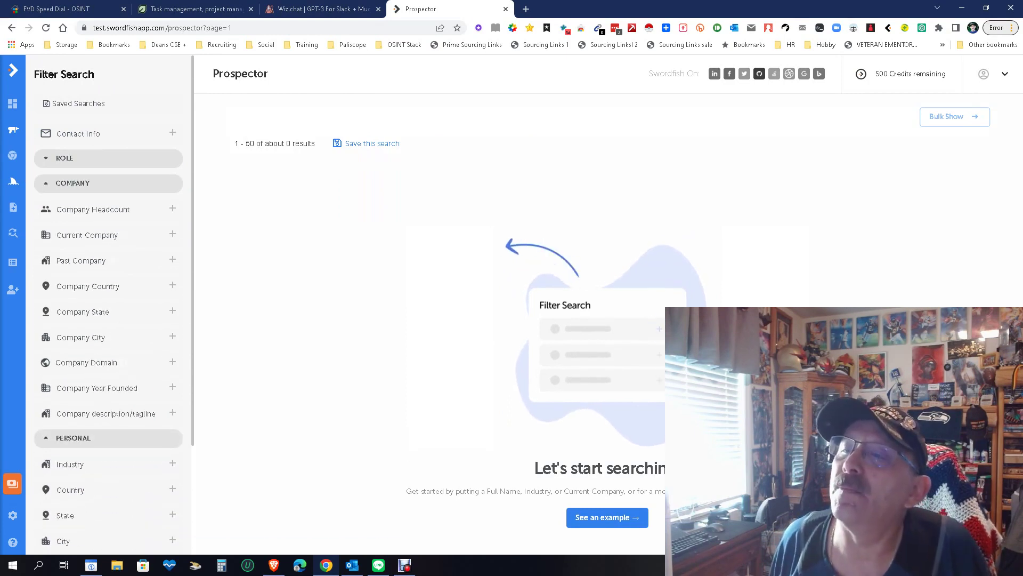
click(64, 157)
Search prospects by the current job title "Crypto"
click(85, 184)
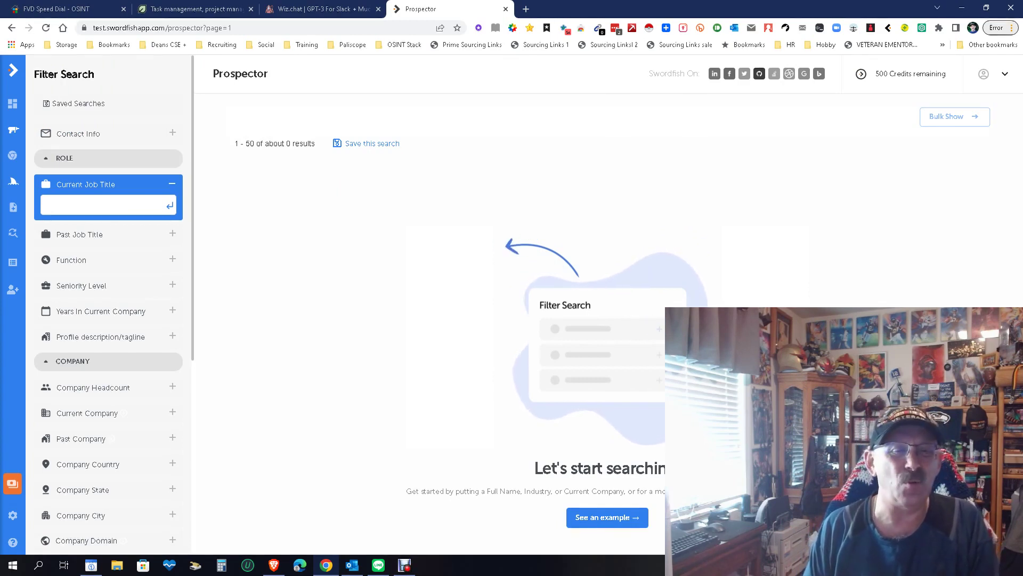
text(Crypto)
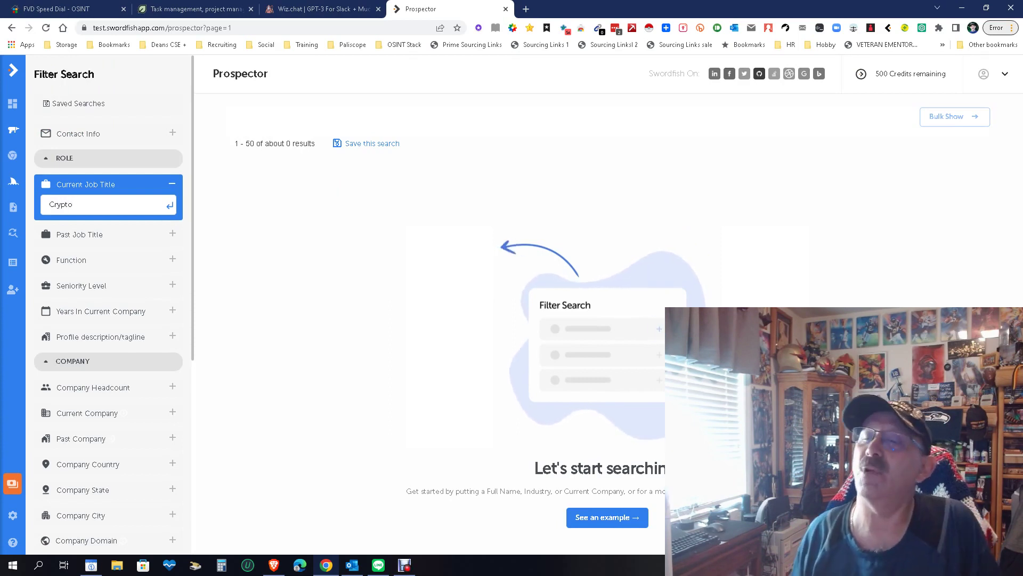
key(Return)
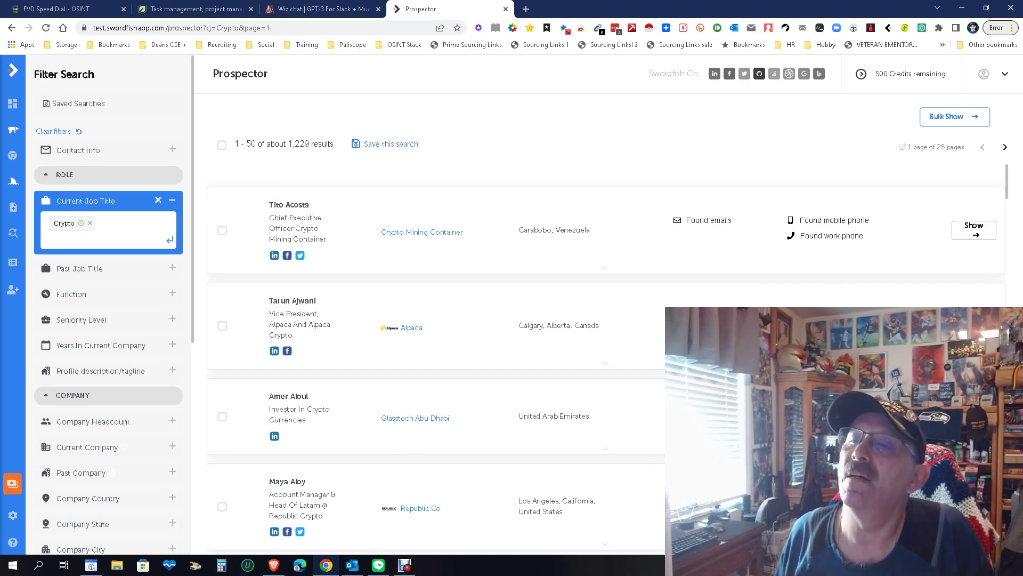
Replace the current job title filter with "java developer" and run the search
key(BackSpace)
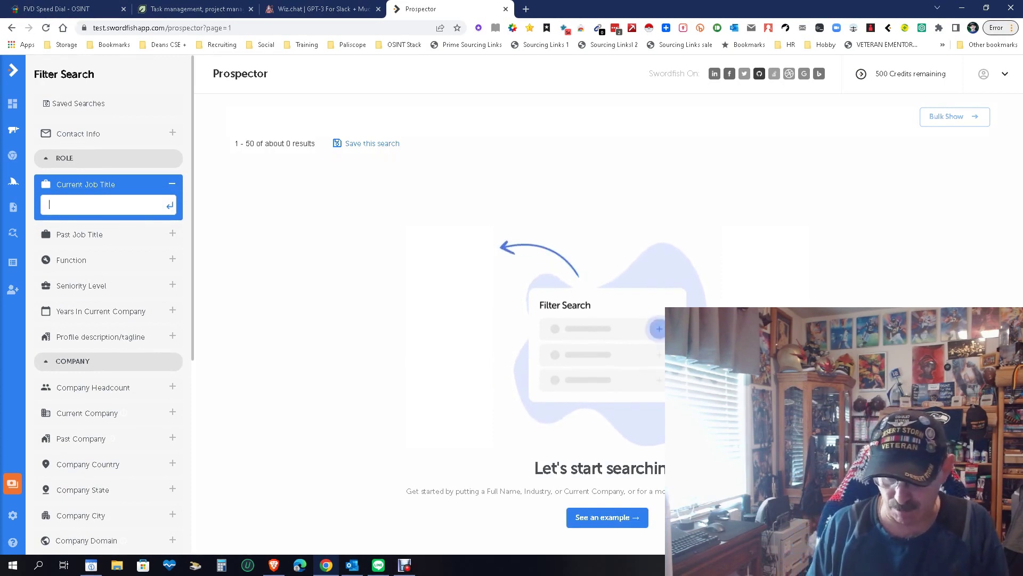
text(java )
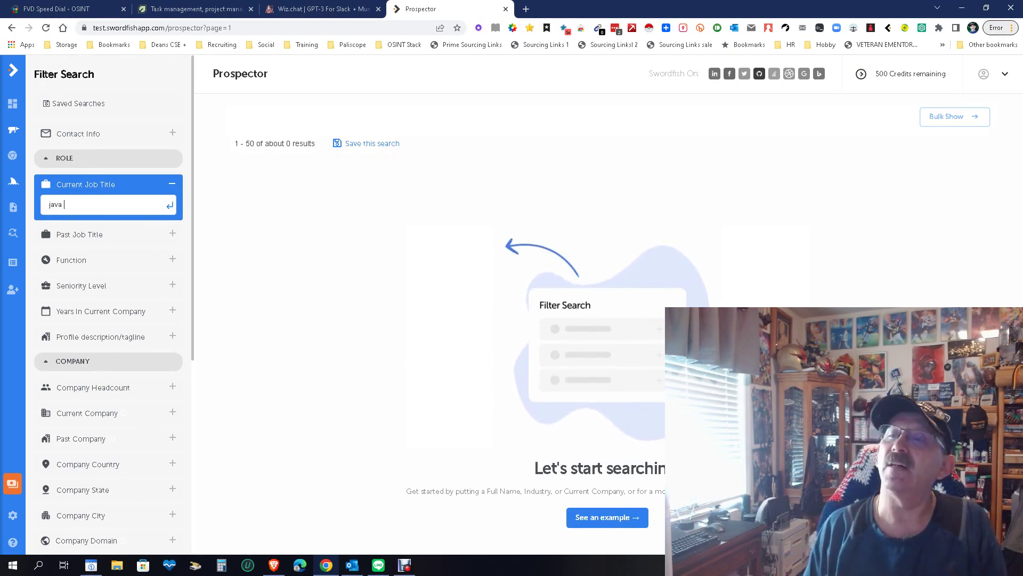
text(developer)
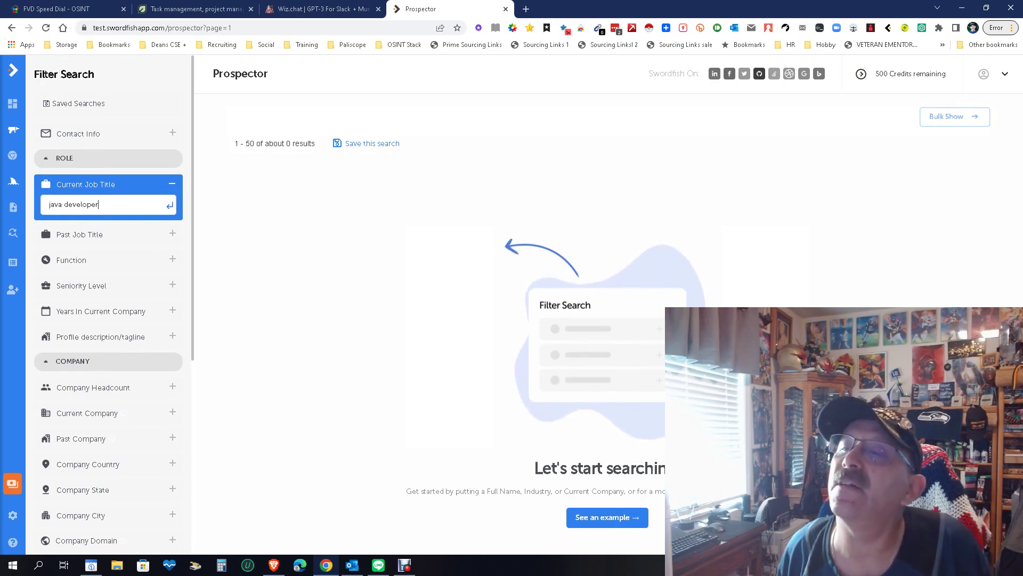
key(Return)
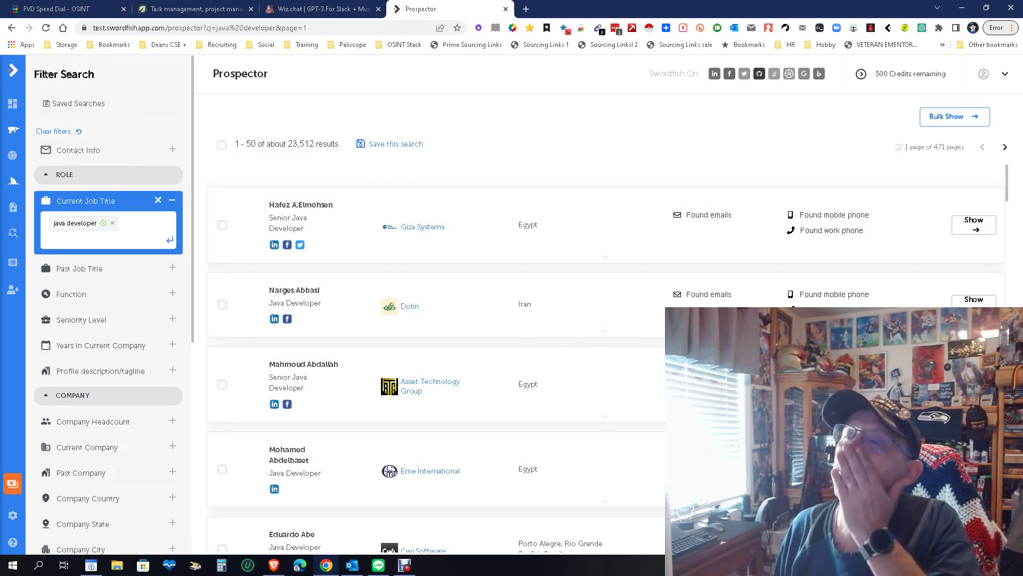
Expand the Company Headcount filter and look through the available role, company and personal filters
scroll(108, 319, down, 2)
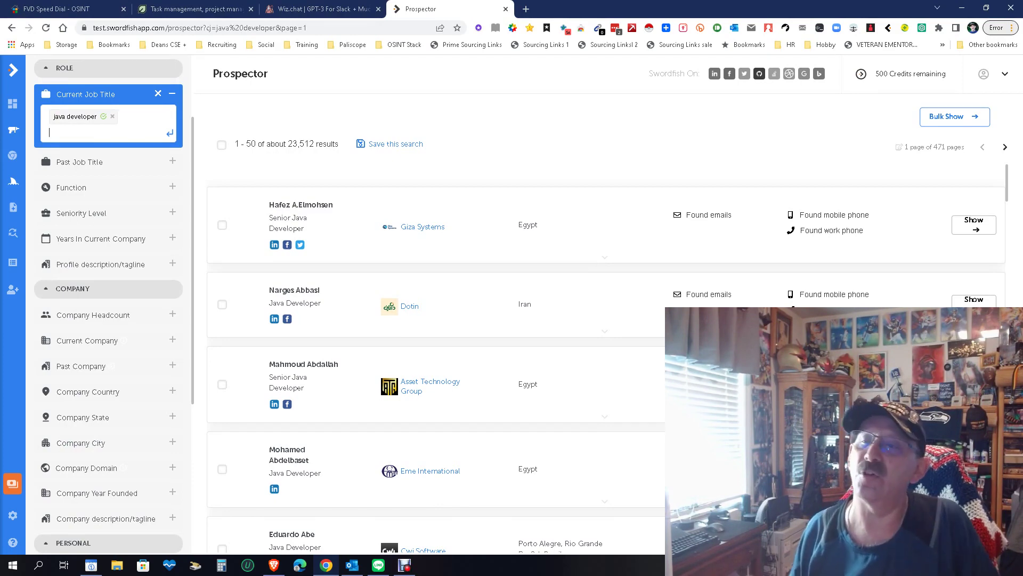
scroll(108, 304, down, 2)
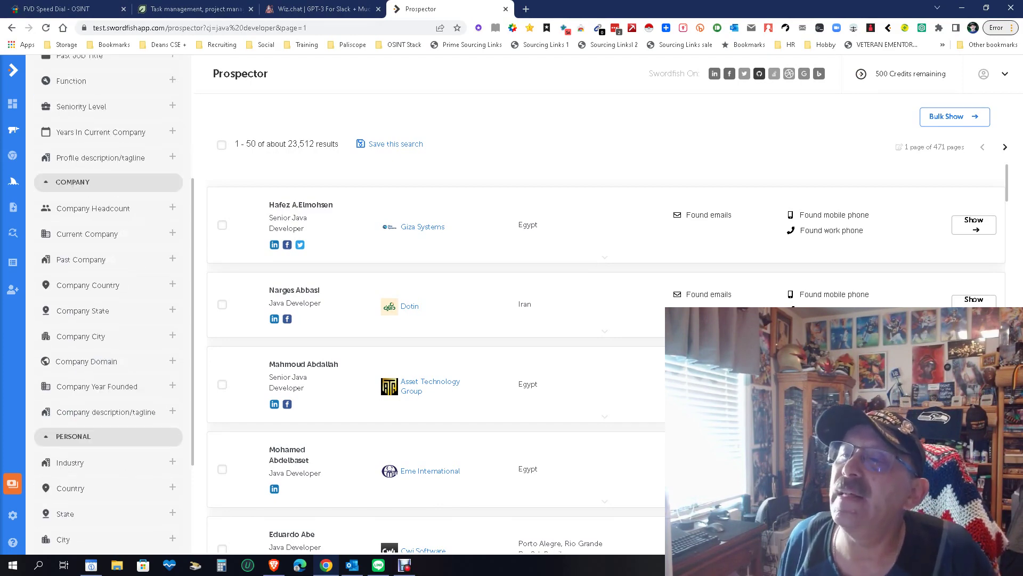
click(94, 208)
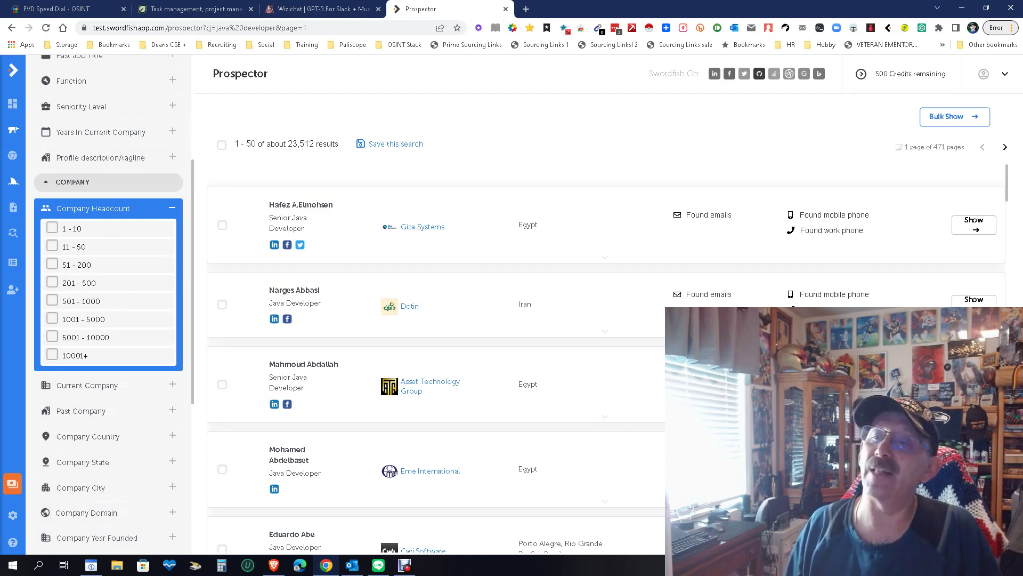
scroll(106, 304, down, 3)
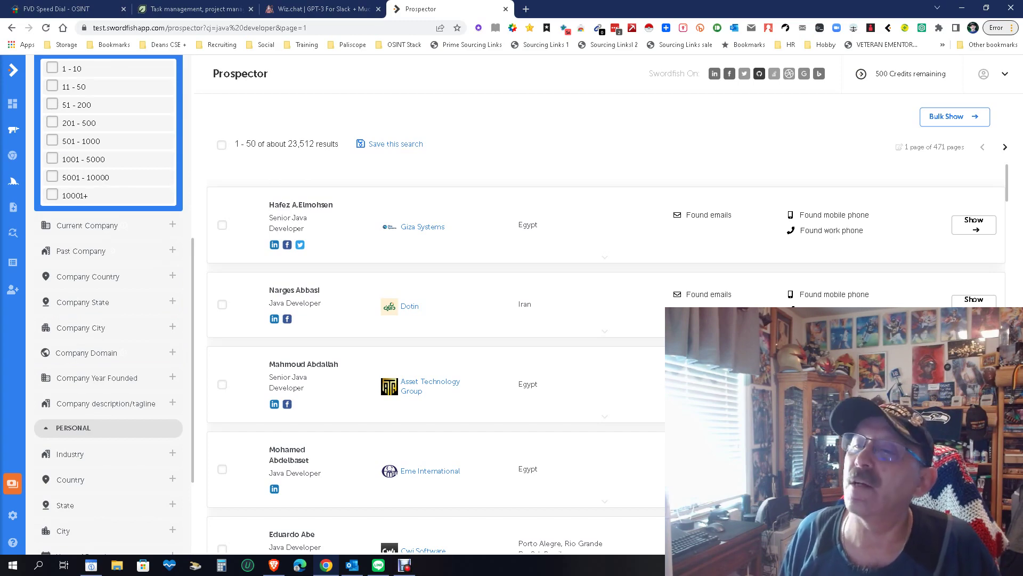
scroll(106, 304, down, 2)
scroll(107, 304, up, 4)
scroll(107, 304, down, 1)
scroll(107, 303, up, 5)
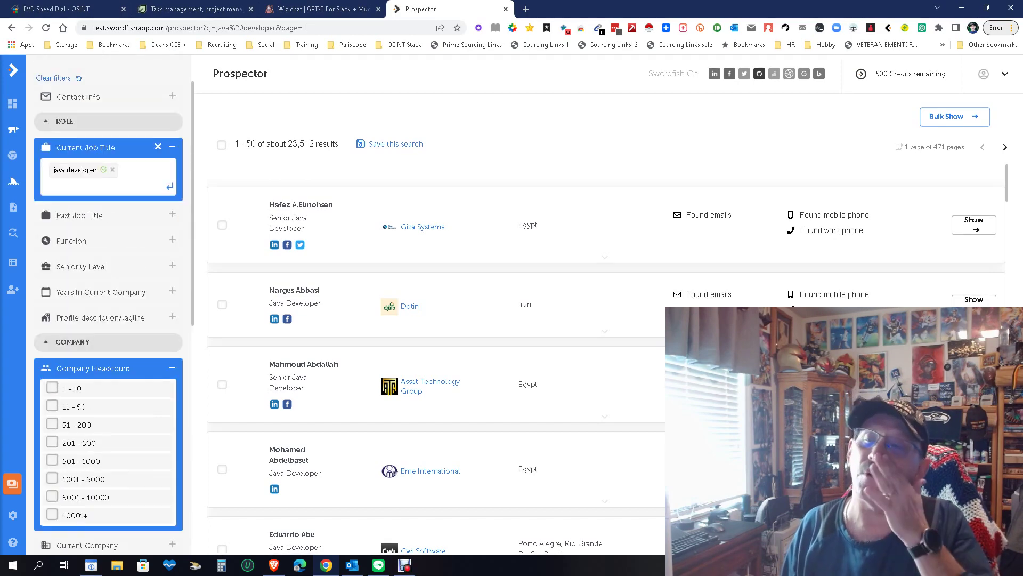
scroll(107, 303, up, 1)
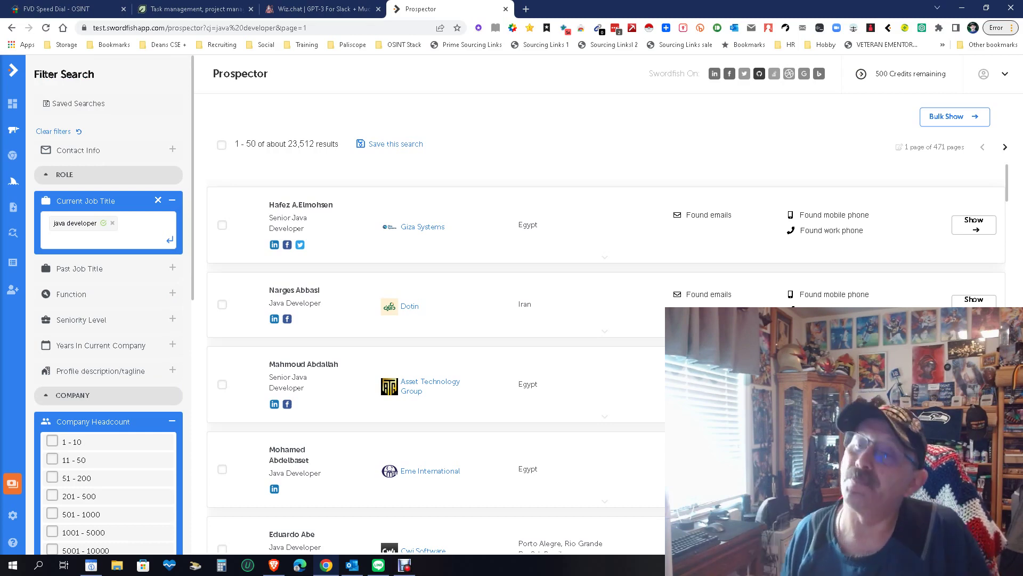
Set the personal Country filter to United States for the java developer search
scroll(107, 304, down, 8)
scroll(106, 303, down, 2)
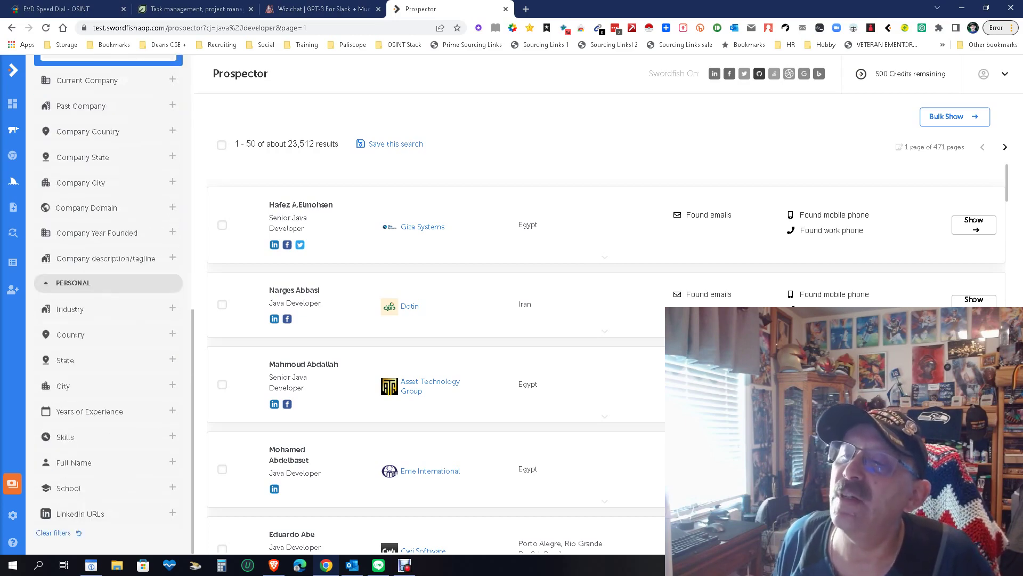
click(70, 334)
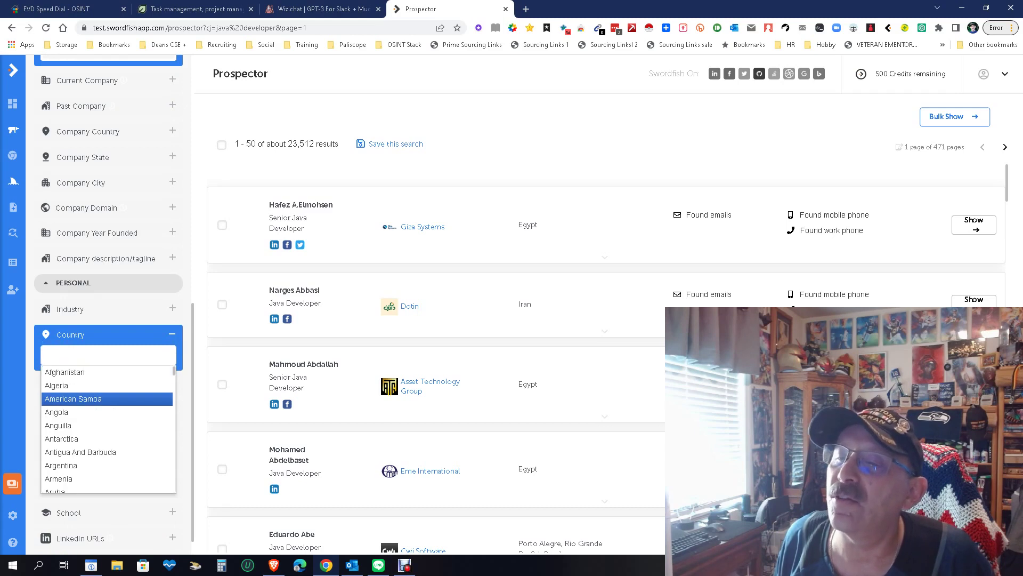
scroll(107, 400, down, 1)
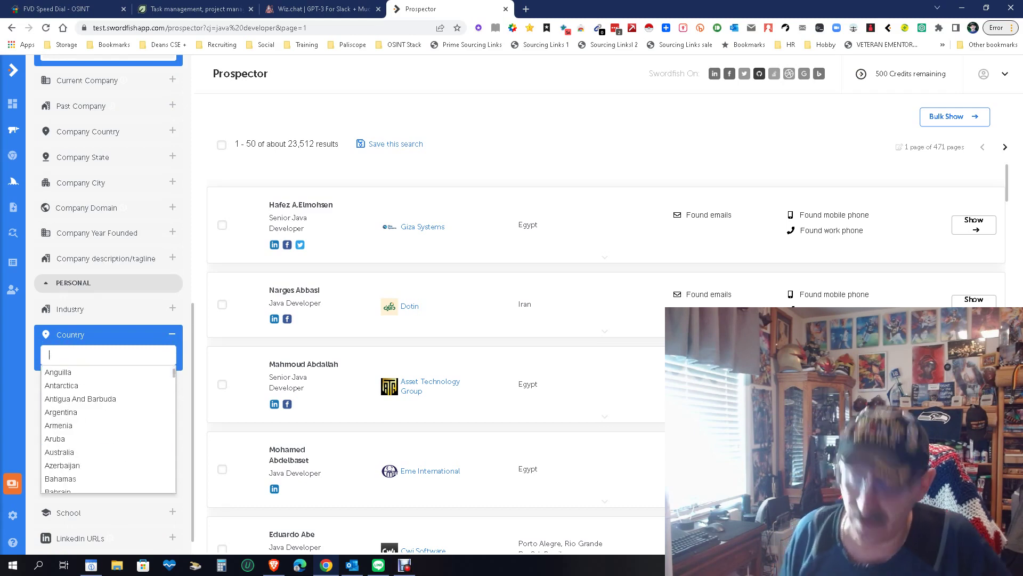
text(unite)
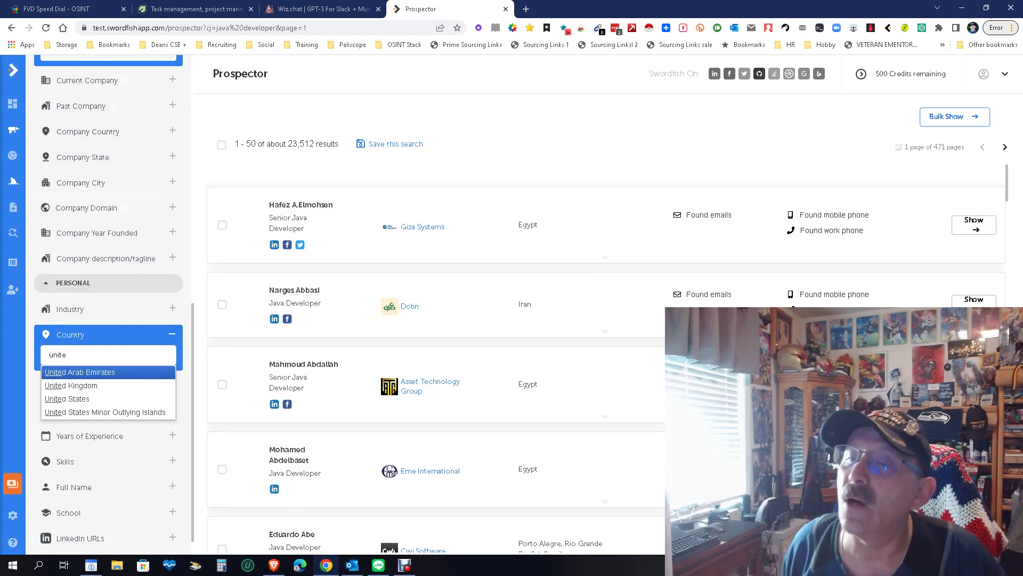
key(Down)
key(Down)
key(Return)
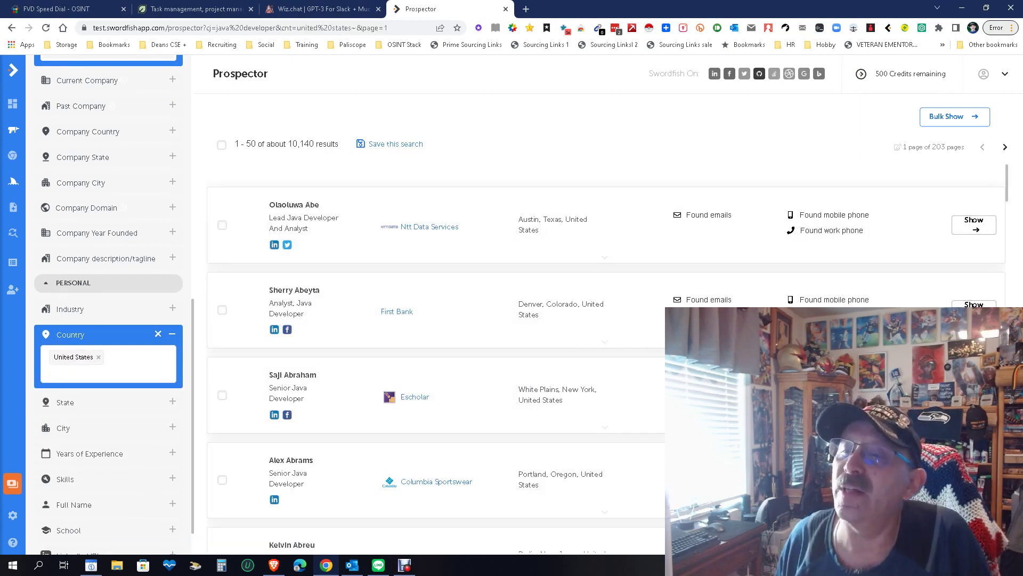
Expand the LinkedIn URLs filter among the personal filters to view its options
scroll(107, 304, down, 1)
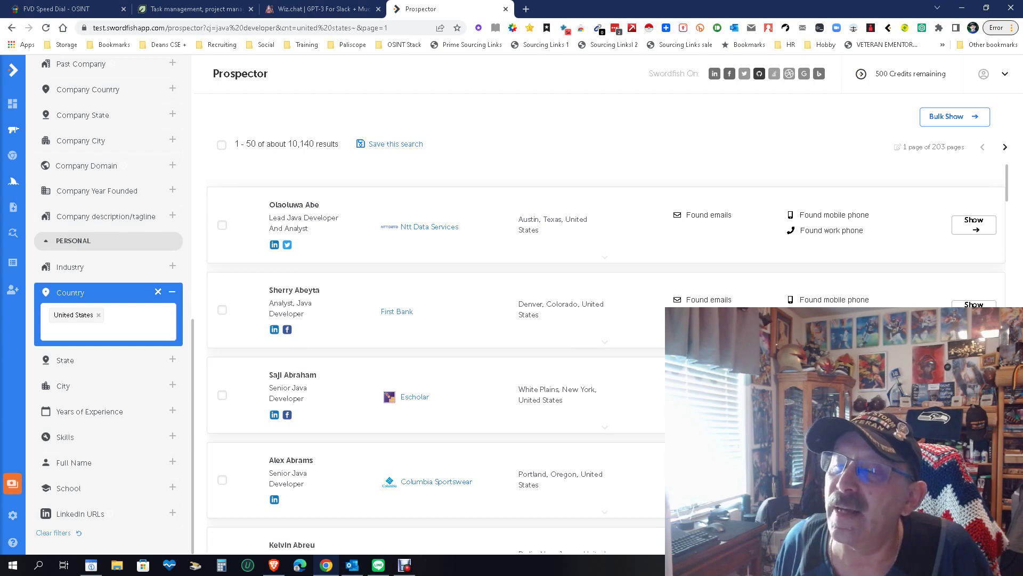
click(172, 513)
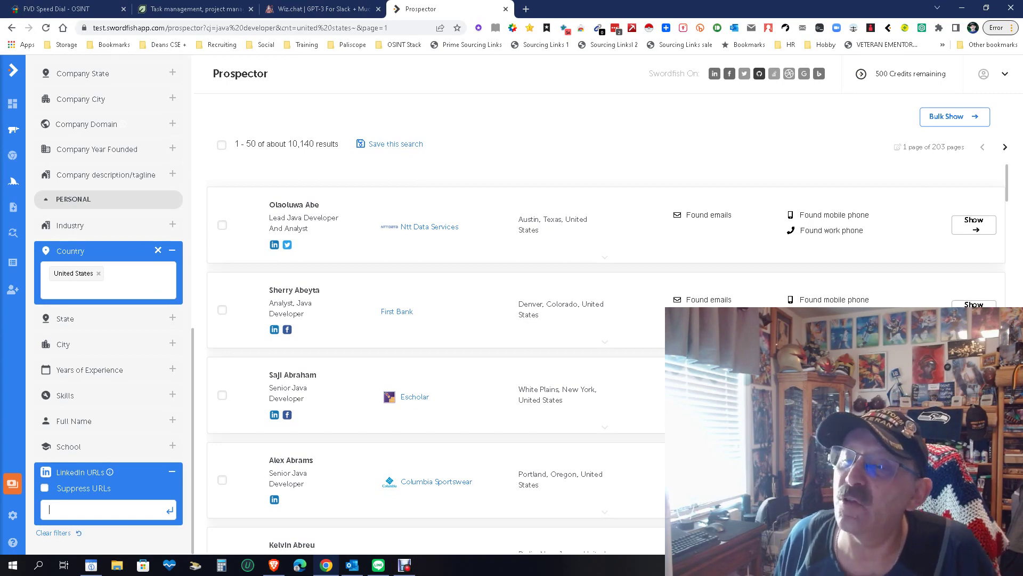
scroll(106, 304, up, 10)
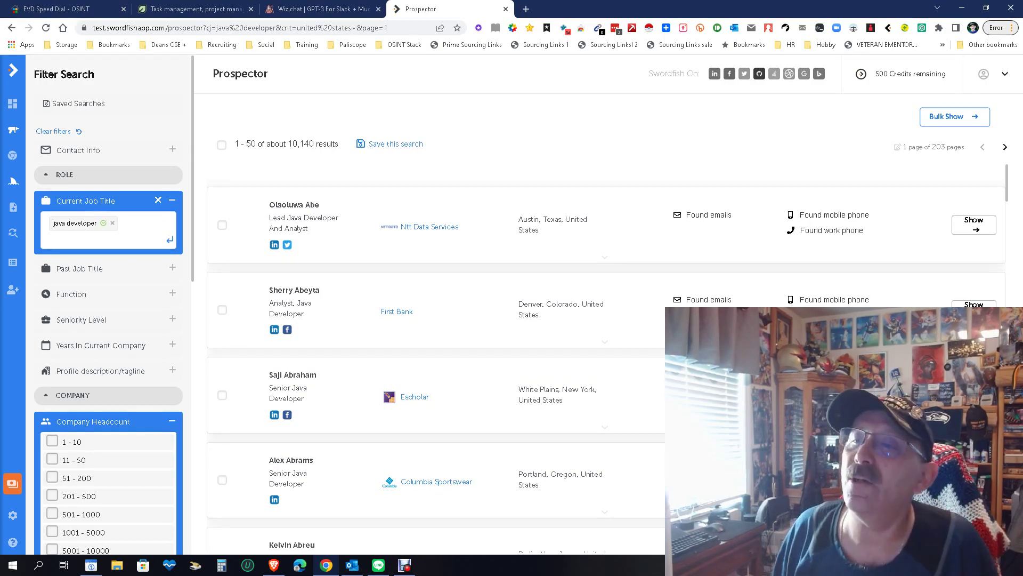
Open File Enrichment to view the personal and business upload choices, and close the dialog
mouse_move(14, 207)
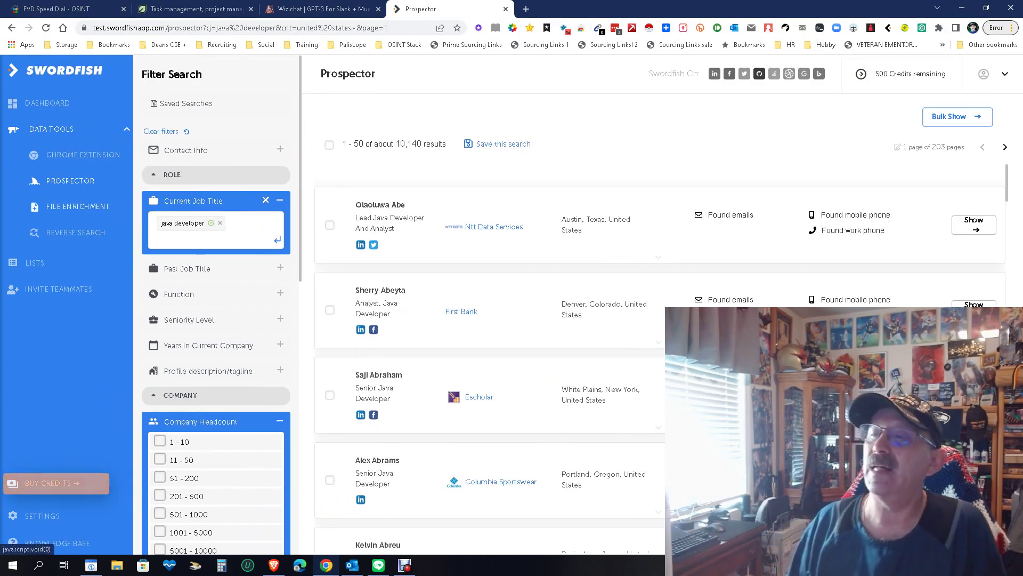
click(77, 206)
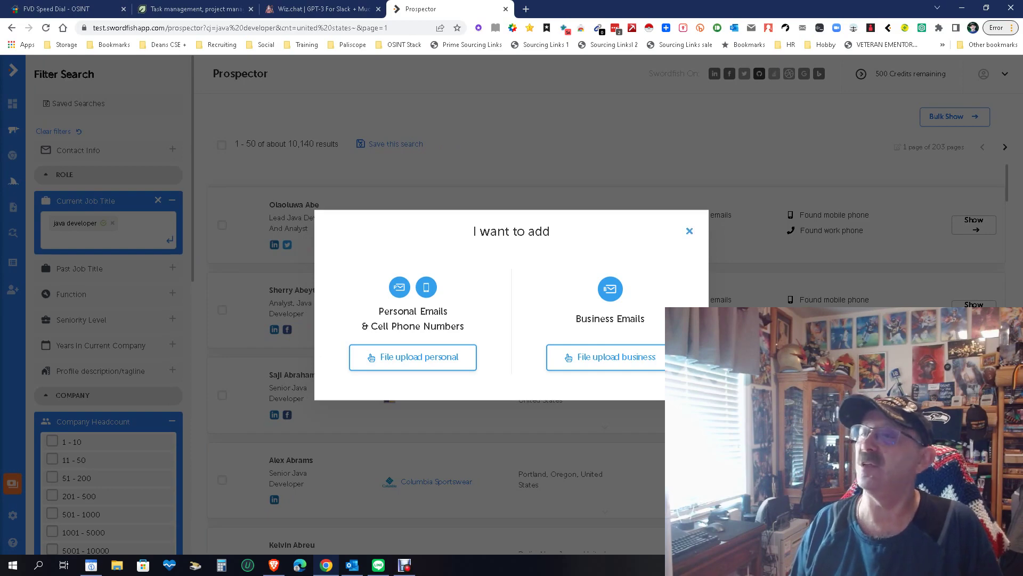
click(689, 231)
Run a reverse search by email, filling in the remembered email address
click(75, 232)
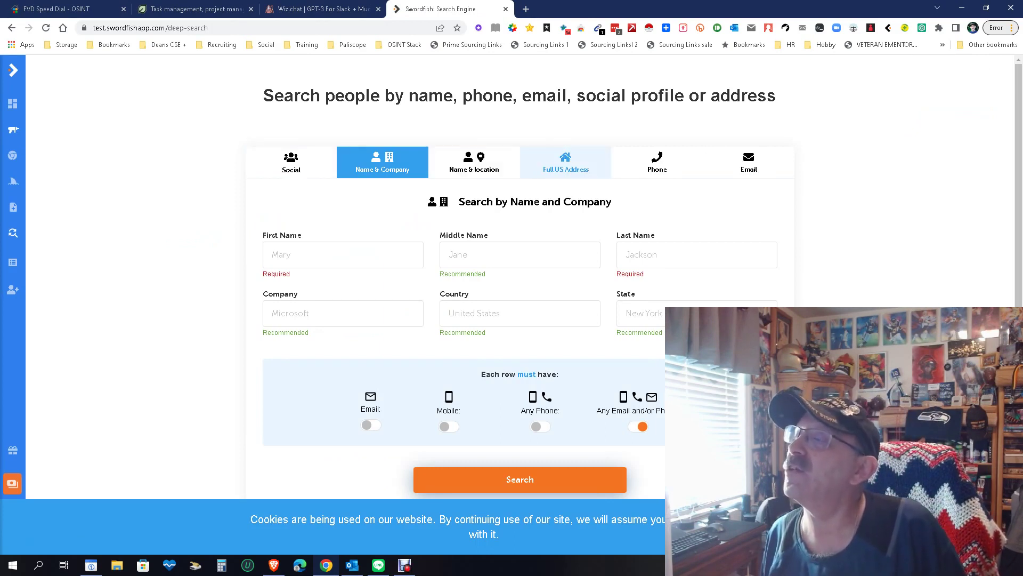
click(749, 162)
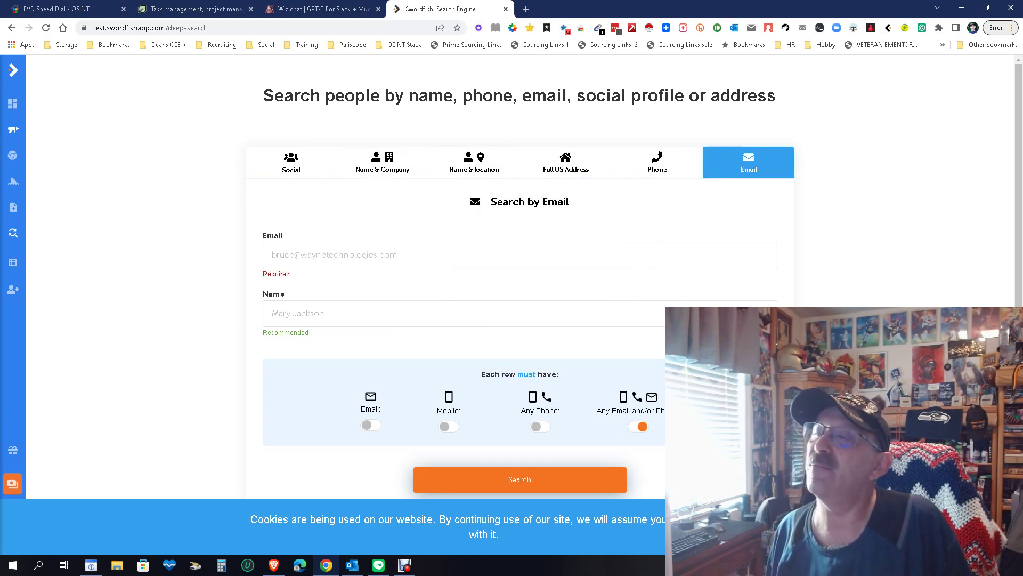
click(322, 255)
key(Down)
key(Return)
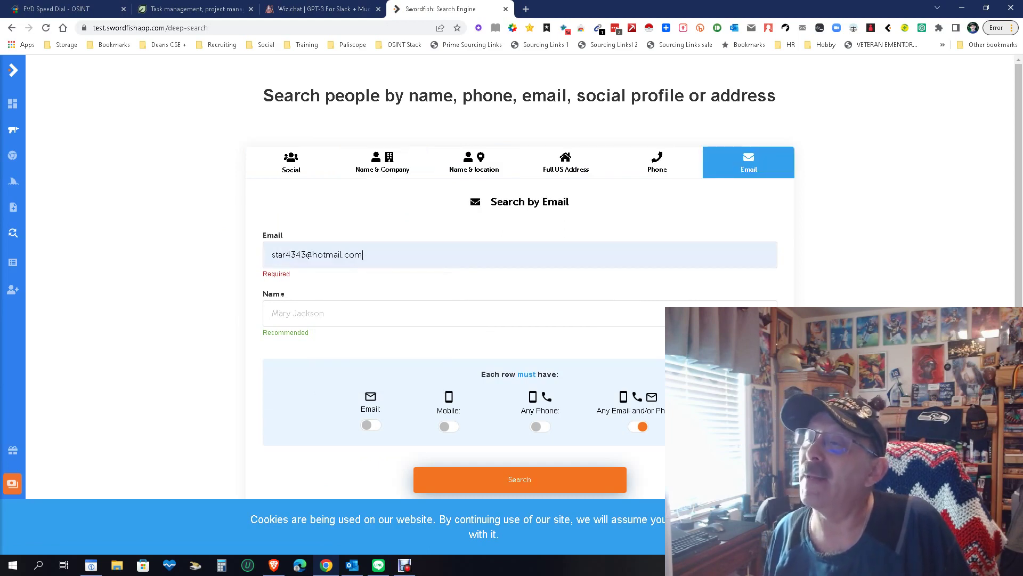
key(Return)
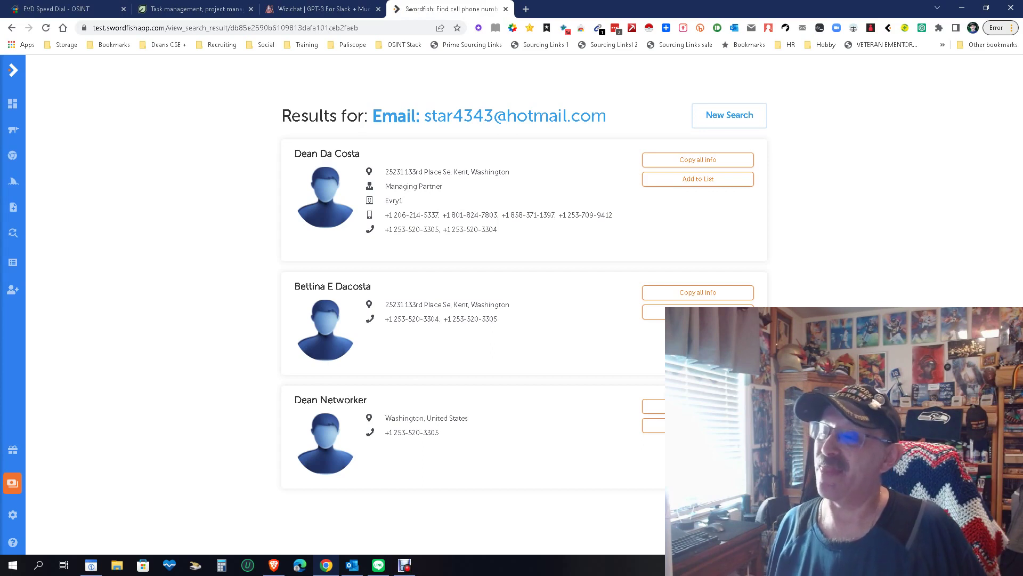
Open the Lists page to view all saved leads
mouse_move(13, 482)
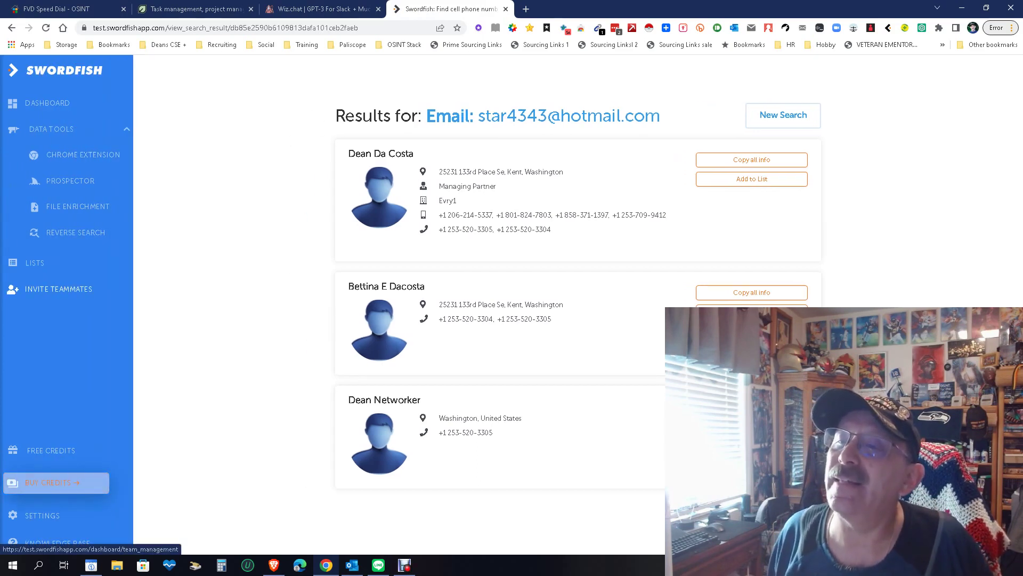
click(34, 262)
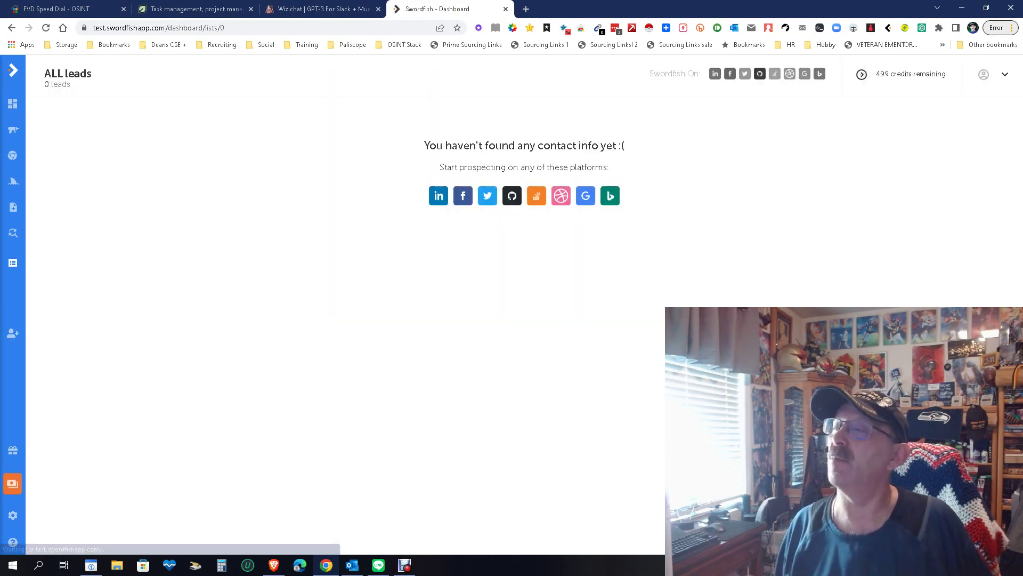
View the free credits referral page and go from it to the Swordfish home page
mouse_move(16, 483)
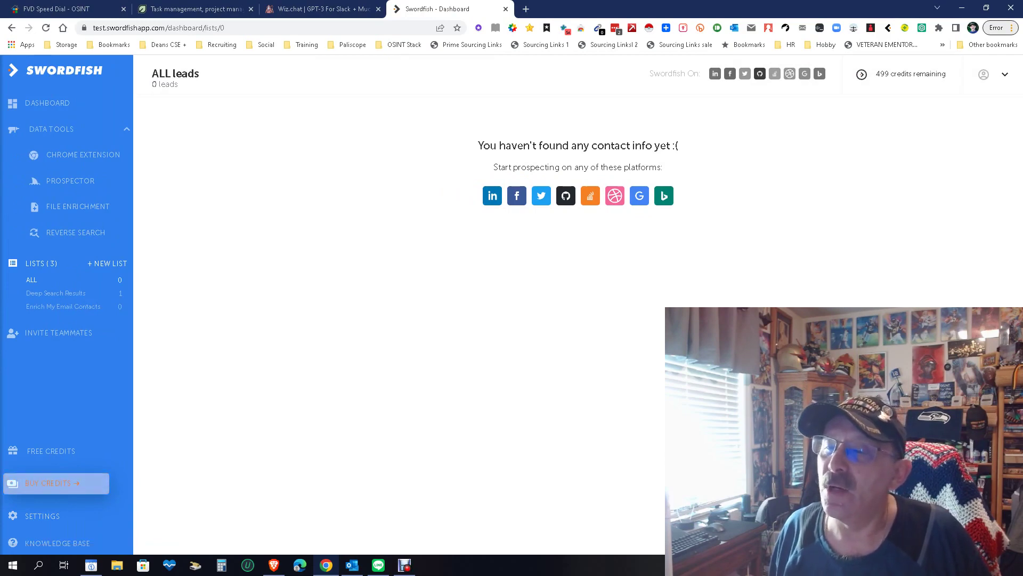
click(51, 451)
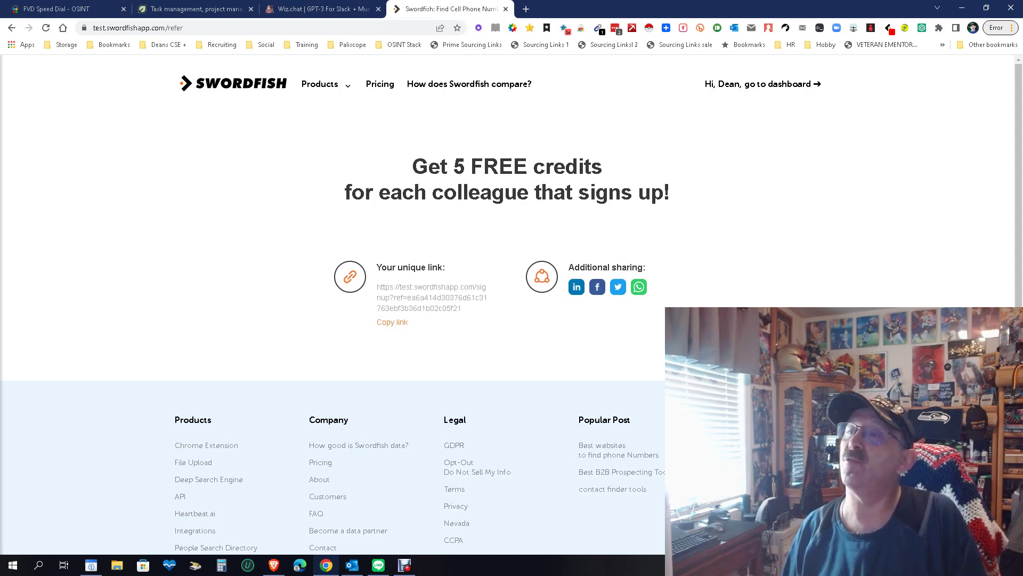
click(234, 83)
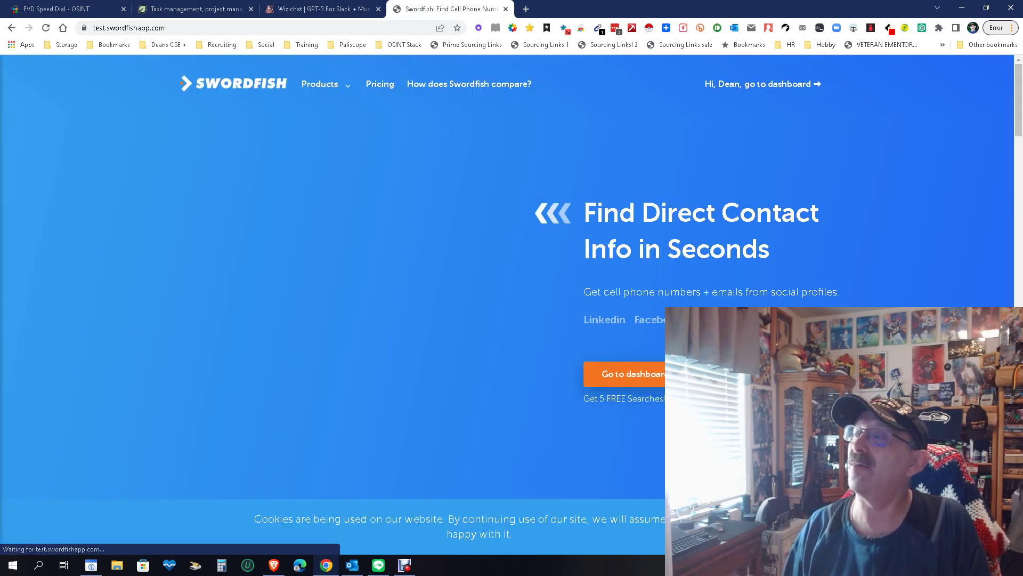